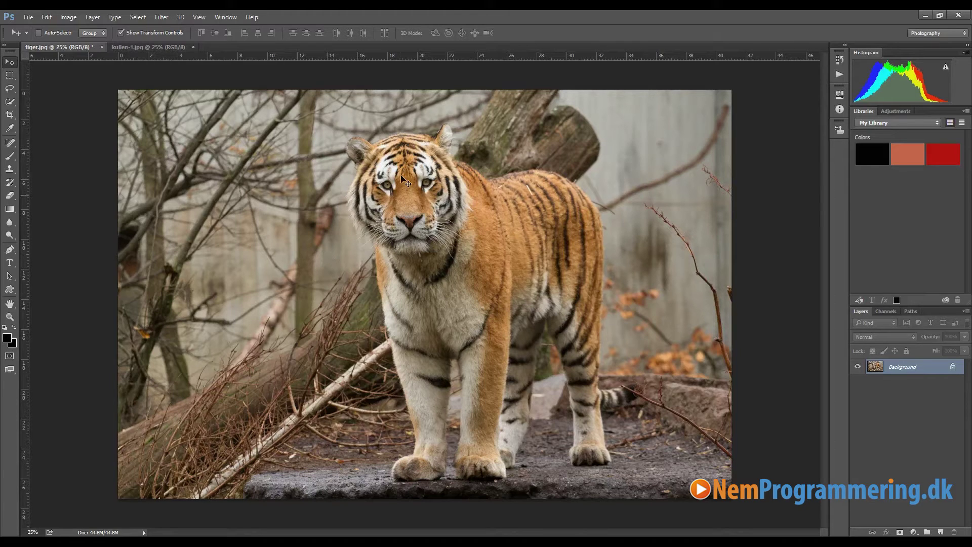
# Step: Undo back to the last saved, unedited tiger.jpg with Ctrl+Z
pyautogui.hotkey('ctrl', 'z')
pyautogui.hotkey('ctrl', 'z')
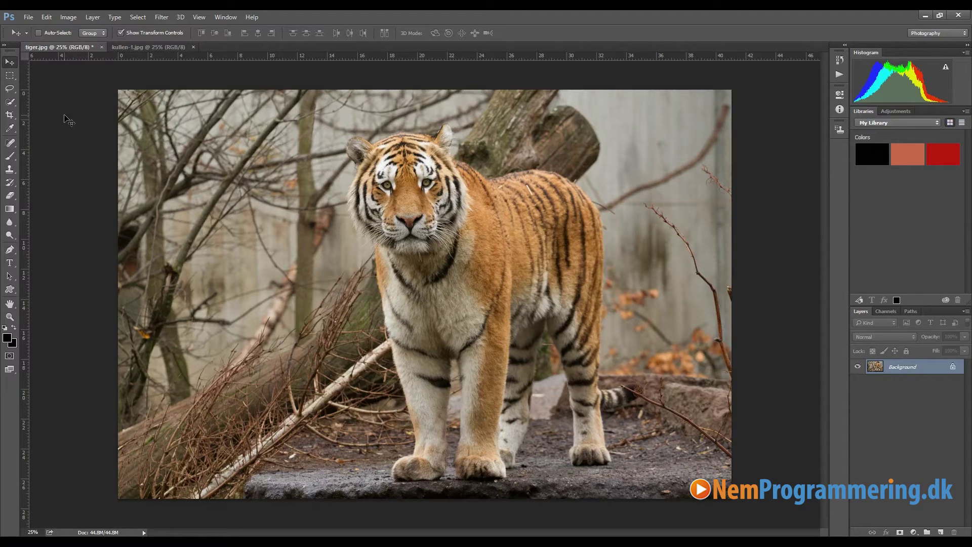
# Step: Crop the tiger photo freely to a close-up of its head and zoom in
pyautogui.click(10, 115)
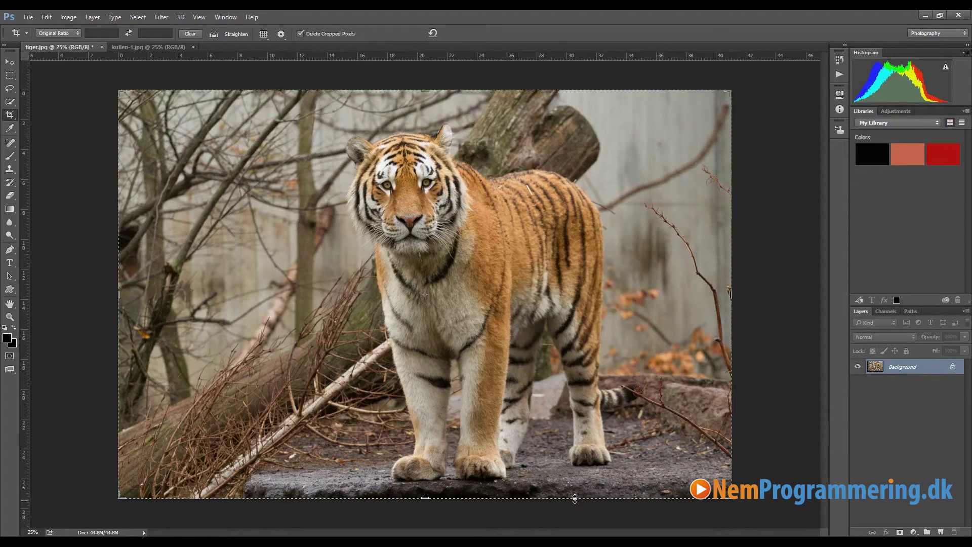
pyautogui.click(732, 107)
pyautogui.moveTo(424, 90); pyautogui.dragTo(425, 105)
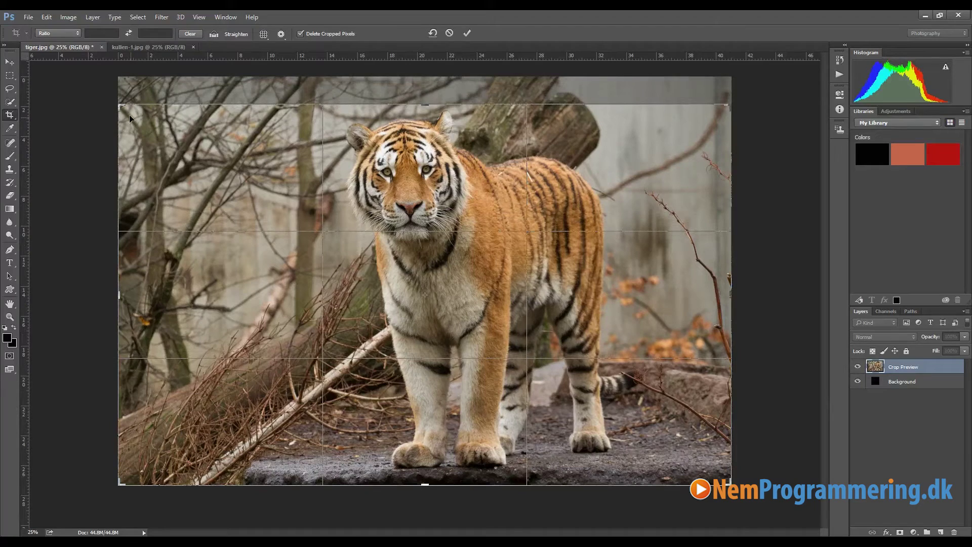
pyautogui.moveTo(119, 106); pyautogui.dragTo(218, 112)
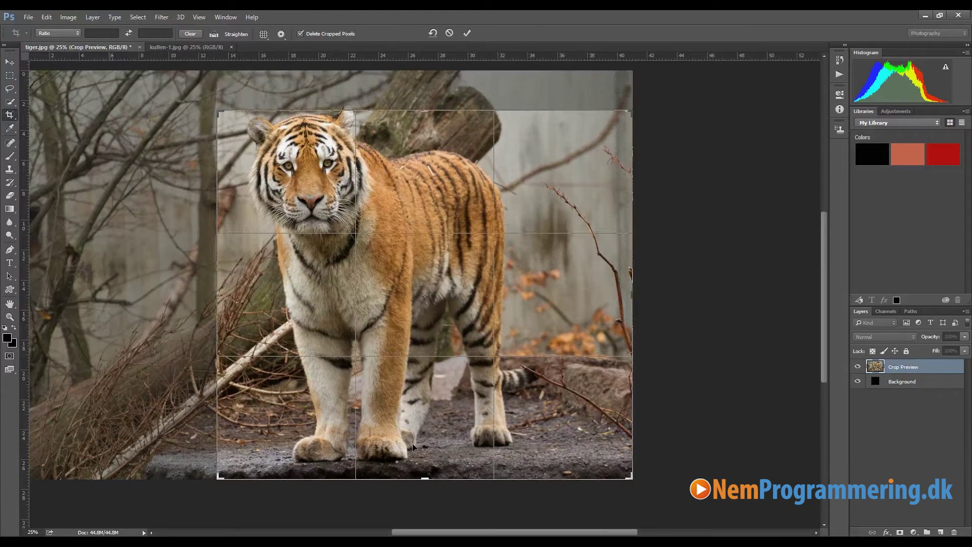
pyautogui.moveTo(424, 478); pyautogui.dragTo(425, 420)
pyautogui.moveTo(627, 298); pyautogui.dragTo(519, 292)
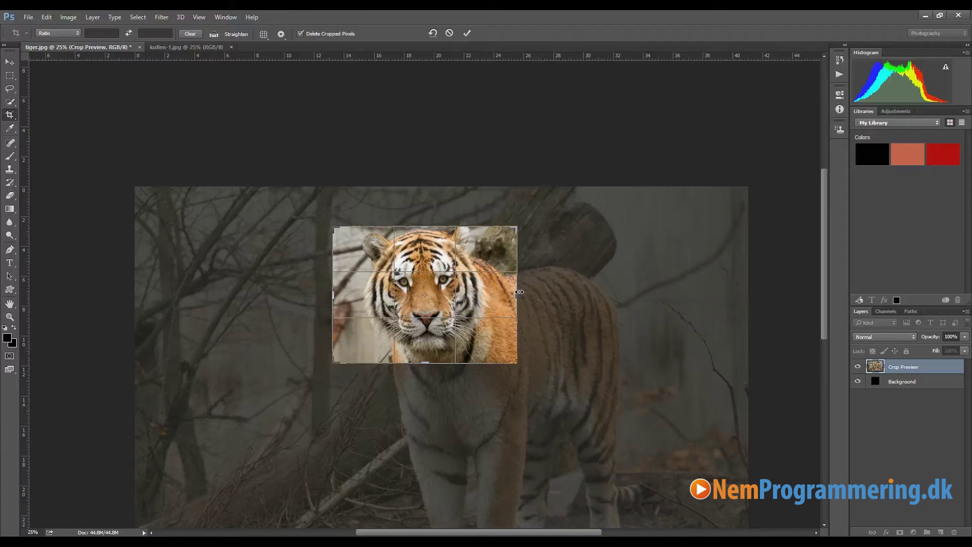
pyautogui.click(467, 33)
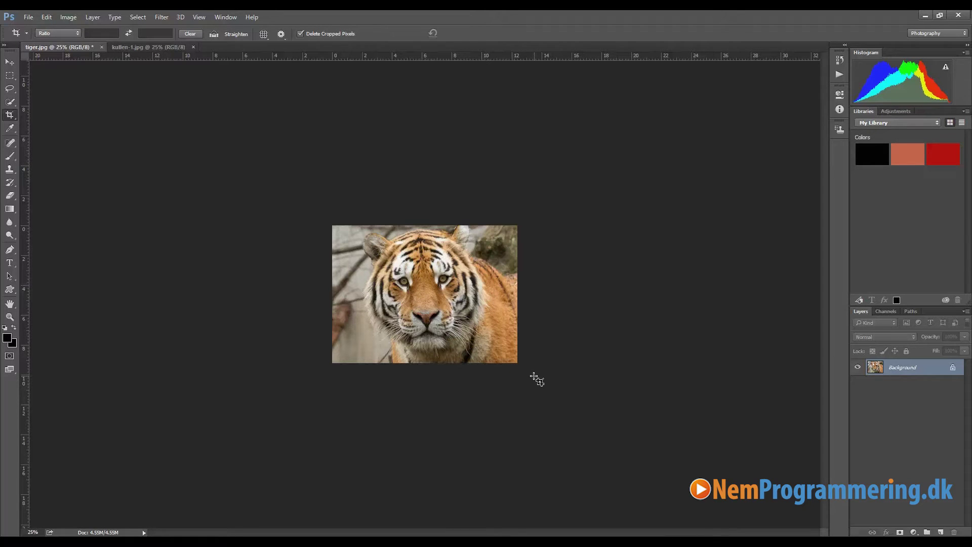
pyautogui.hotkey('ctrl', '+')
pyautogui.hotkey('ctrl', '+')
pyautogui.hotkey('ctrl', '+')
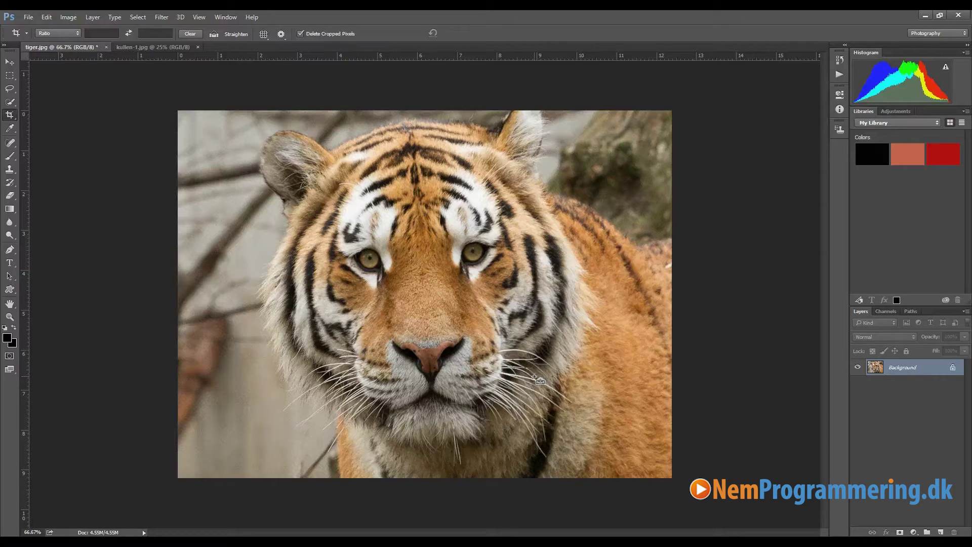
# Step: Step backward through the Edit menu to remove the face crop, then zoom out
pyautogui.click(46, 17)
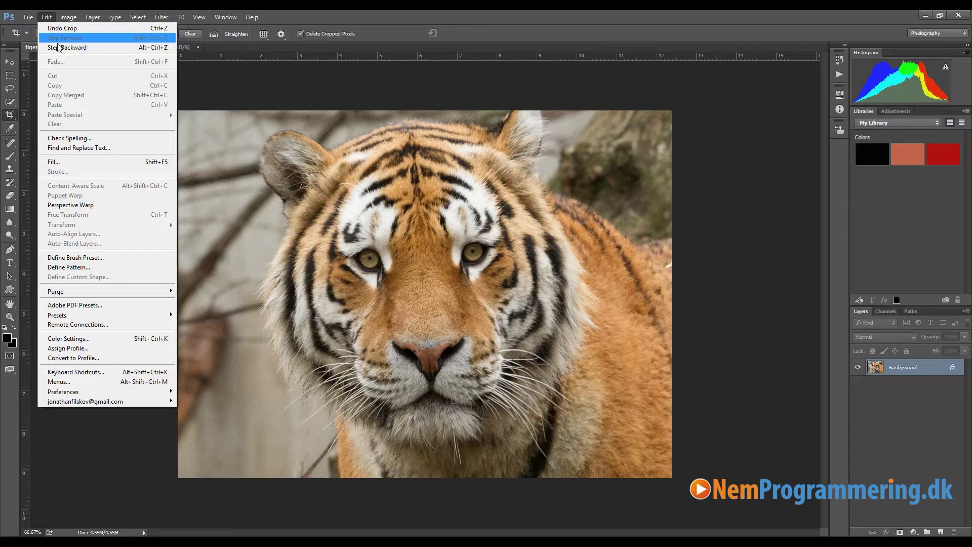
pyautogui.click(132, 47)
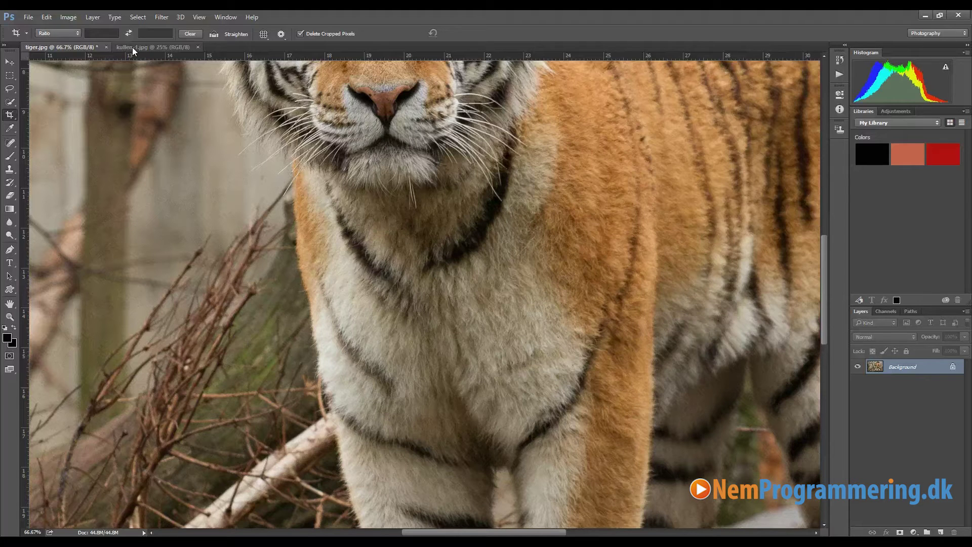
pyautogui.hotkey('ctrl', '-')
pyautogui.hotkey('ctrl', '-')
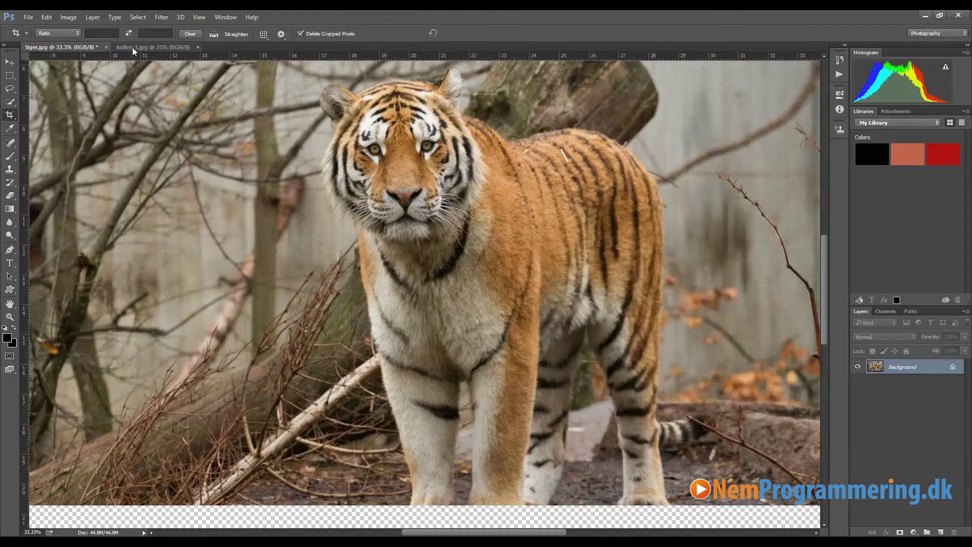
# Step: Frame the whole standing tiger with a 1:1 square crop of 25.87 × 25.87 cm
pyautogui.hotkey('ctrl', '-')
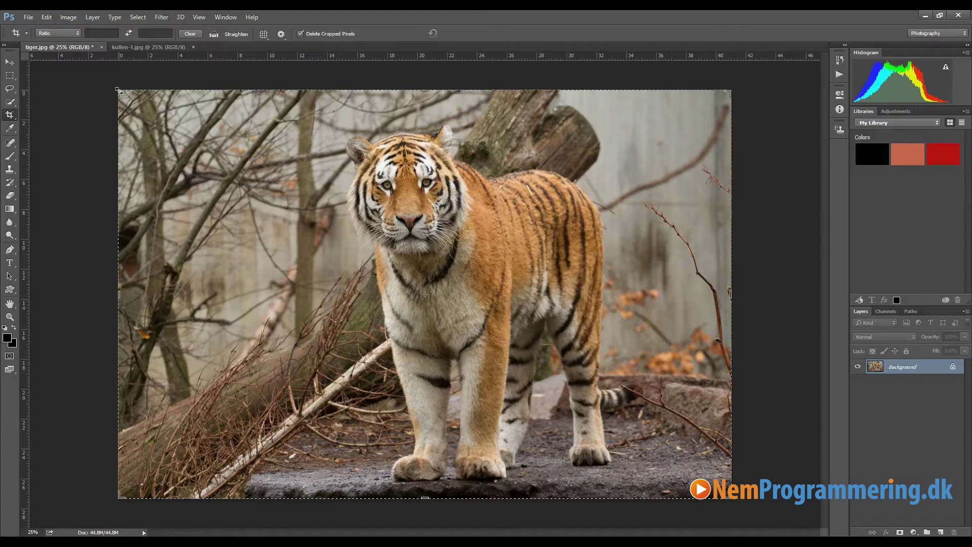
pyautogui.moveTo(120, 92)
pyautogui.mouseDown()
pyautogui.moveTo(215, 149)
pyautogui.moveTo(135, 98)
pyautogui.mouseUp()
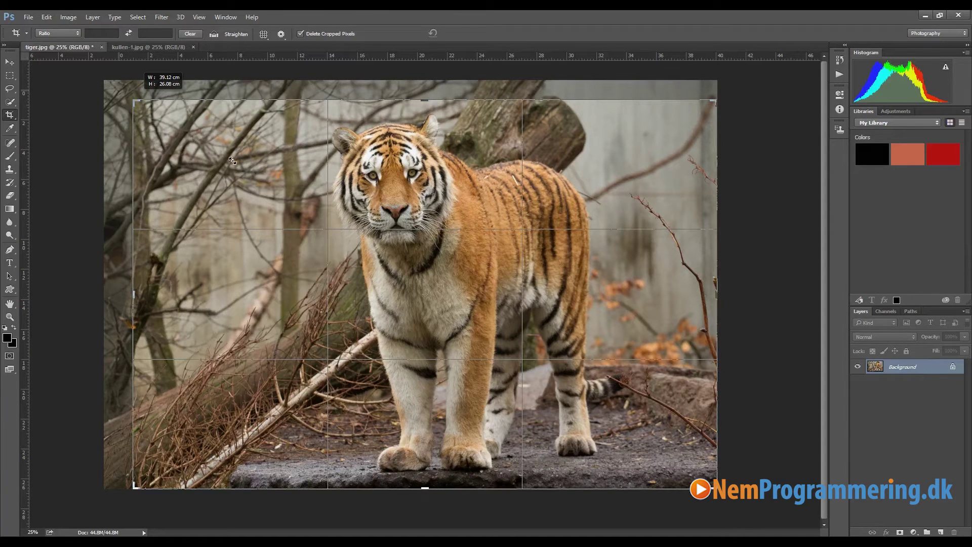
pyautogui.click(135, 96)
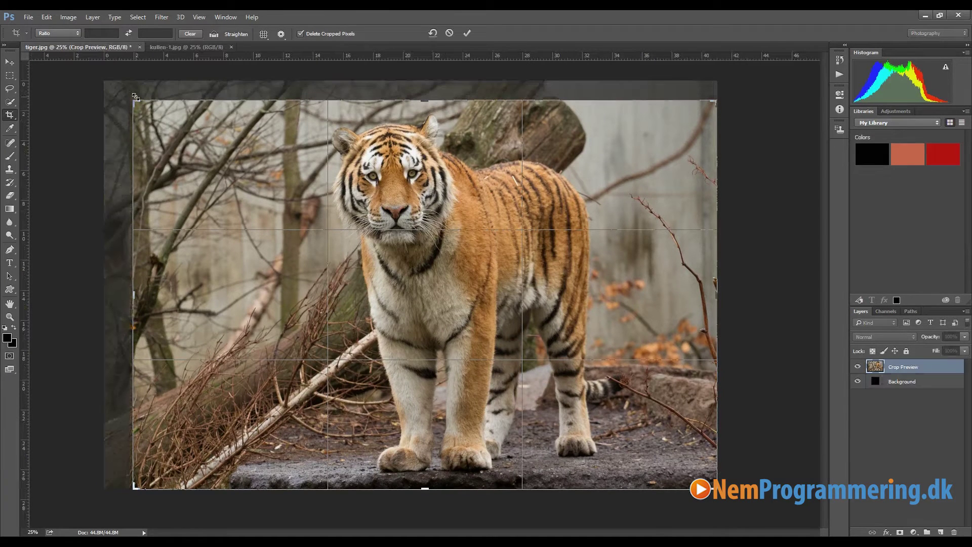
pyautogui.click(74, 34)
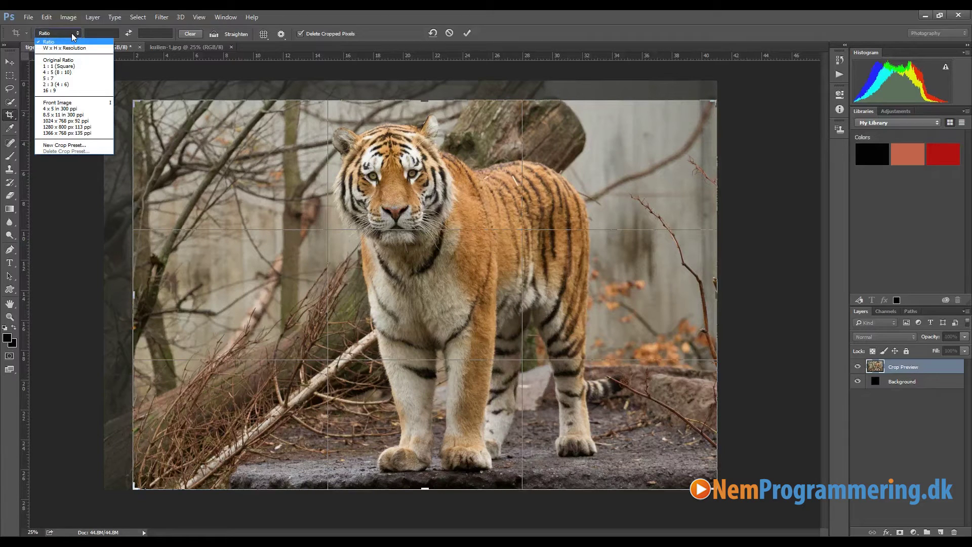
pyautogui.click(65, 67)
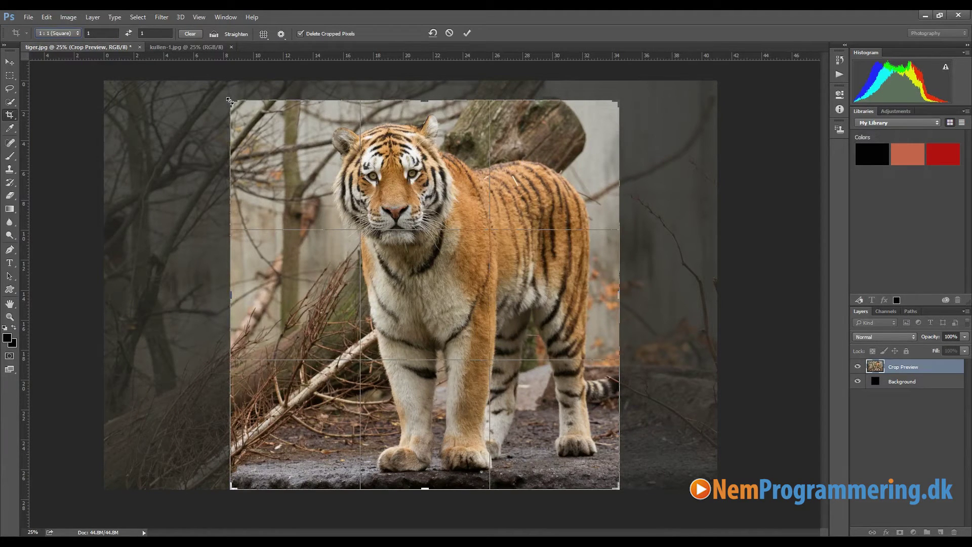
pyautogui.moveTo(231, 102); pyautogui.dragTo(261, 121)
pyautogui.moveTo(420, 128); pyautogui.dragTo(453, 103)
pyautogui.click(72, 35)
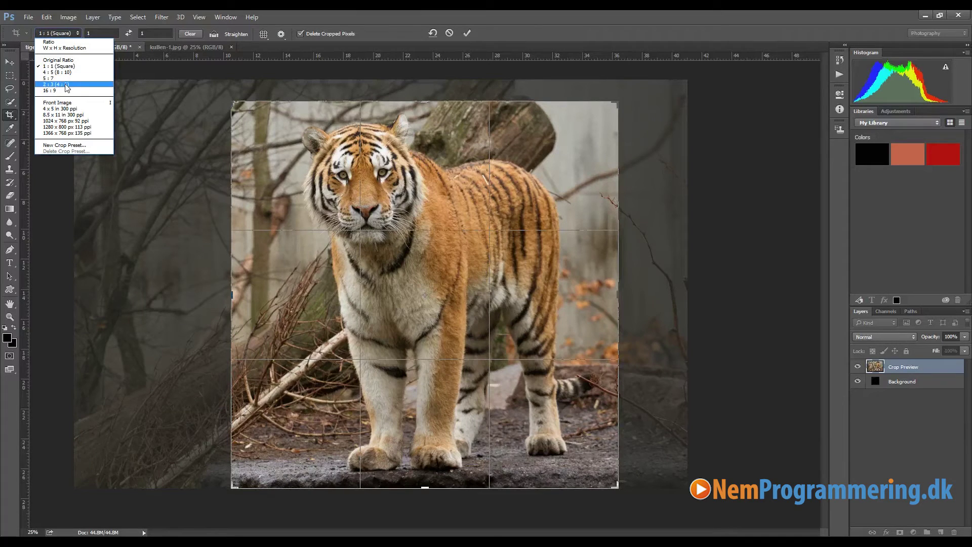
# Step: Switch the crop preset from square to W x H x Resolution, then Original Ratio
pyautogui.click(71, 49)
pyautogui.click(94, 33)
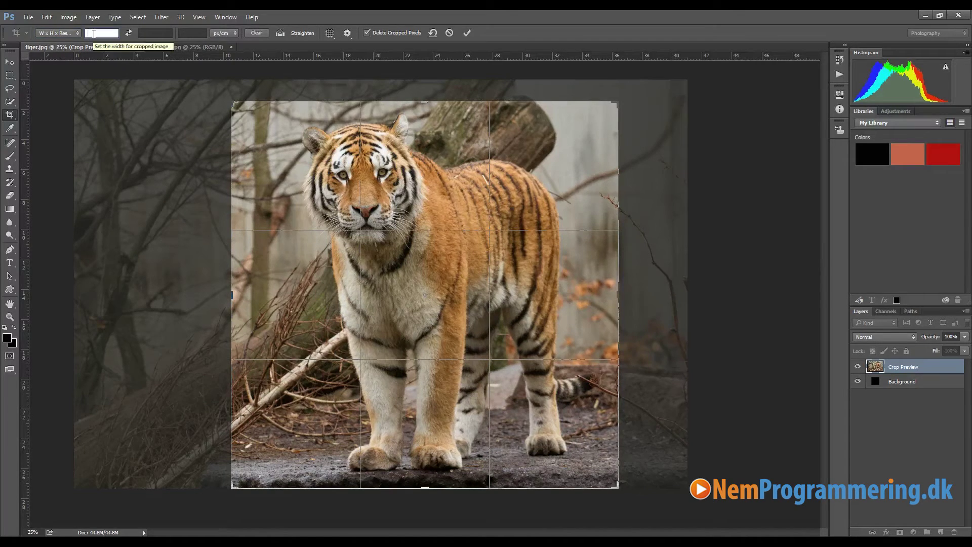
pyautogui.click(57, 33)
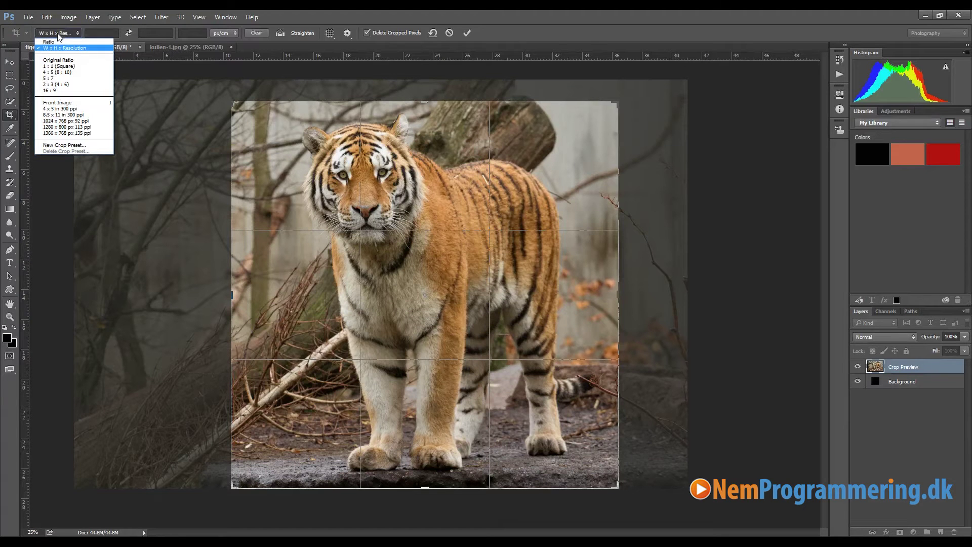
pyautogui.click(62, 60)
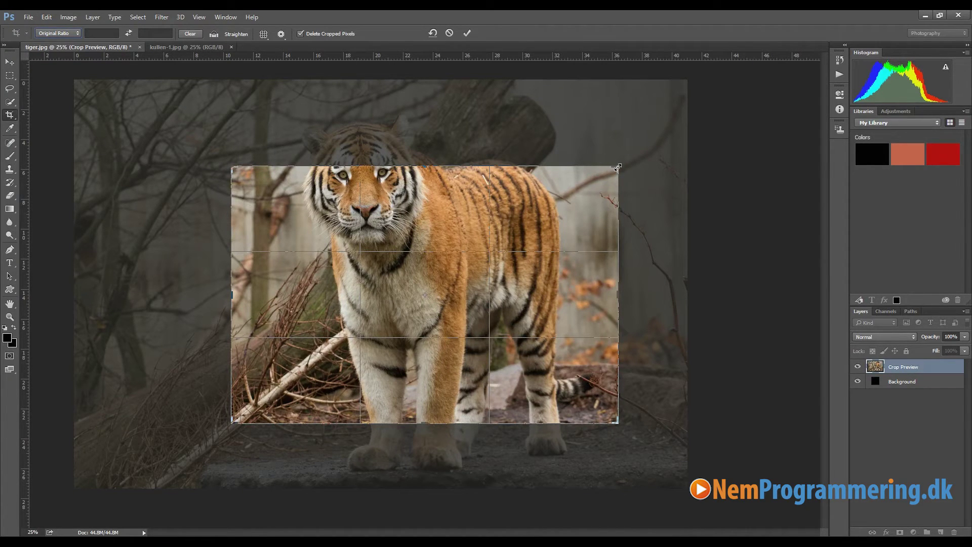
# Step: Resize and reposition the original-ratio crop, apply it, then undo it
pyautogui.moveTo(617, 167); pyautogui.dragTo(538, 140)
pyautogui.moveTo(459, 202); pyautogui.dragTo(433, 207)
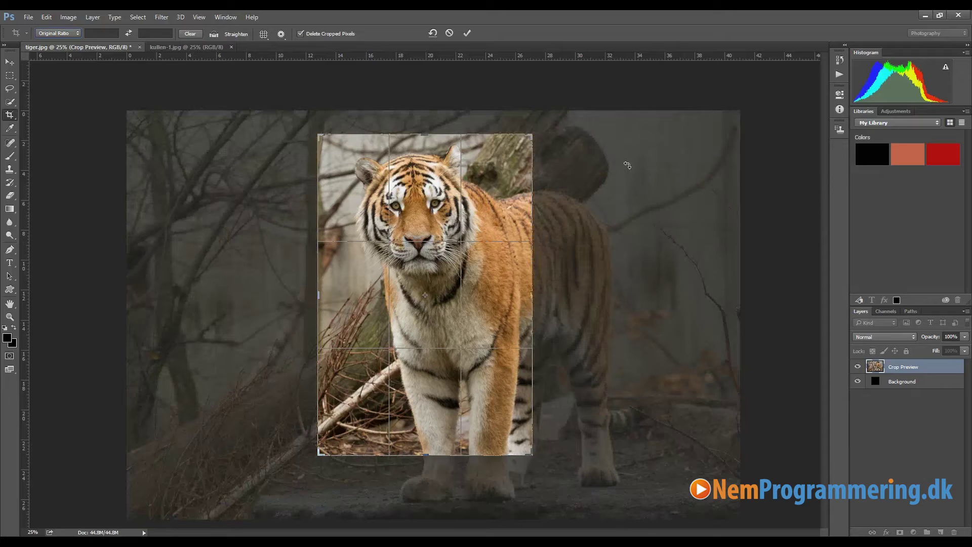
pyautogui.press('Return')
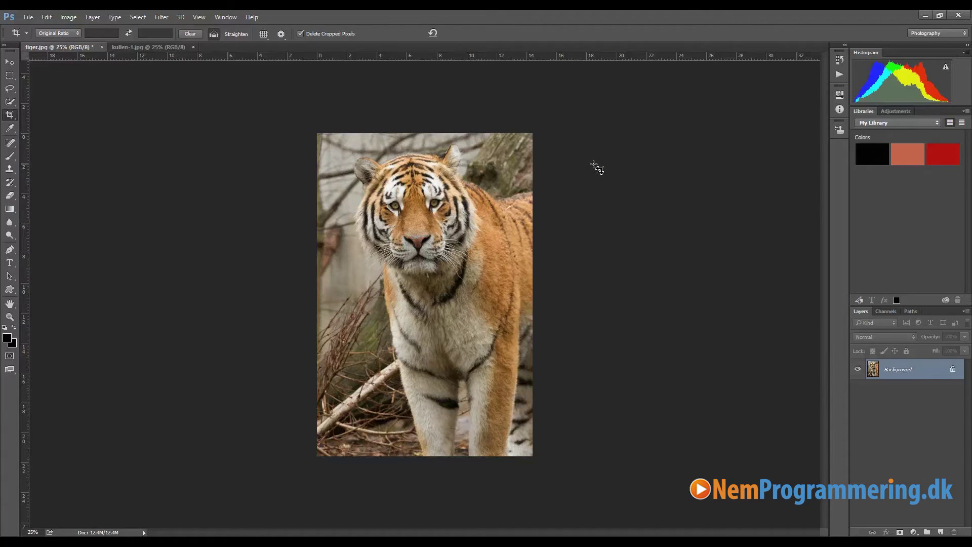
pyautogui.hotkey('ctrl', 'z')
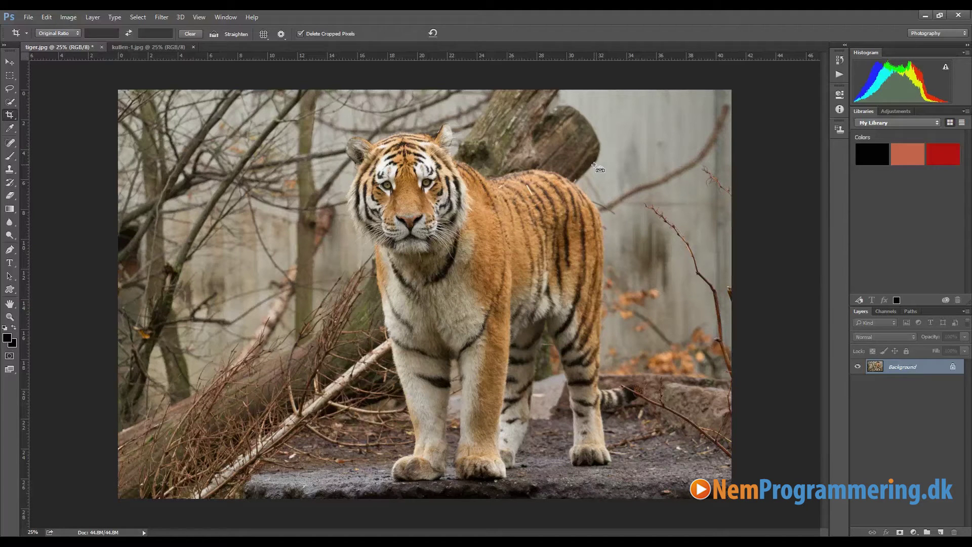
pyautogui.click(526, 128)
pyautogui.moveTo(582, 73); pyautogui.dragTo(596, 79)
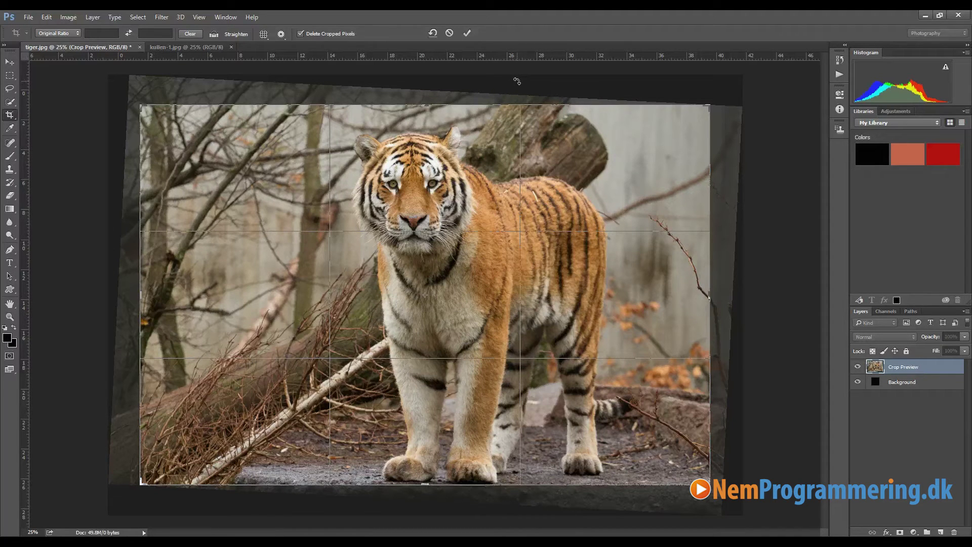
pyautogui.moveTo(516, 81); pyautogui.dragTo(564, 171)
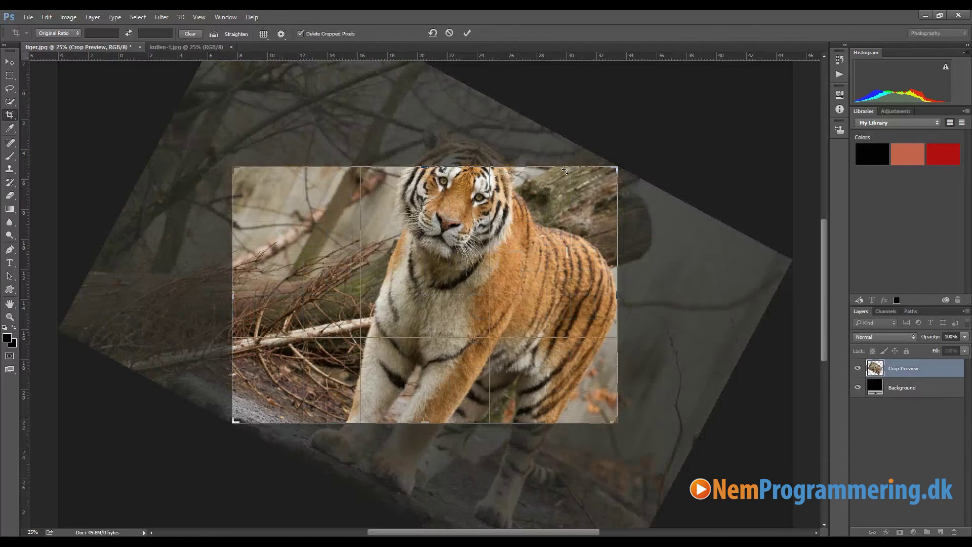
pyautogui.click(467, 34)
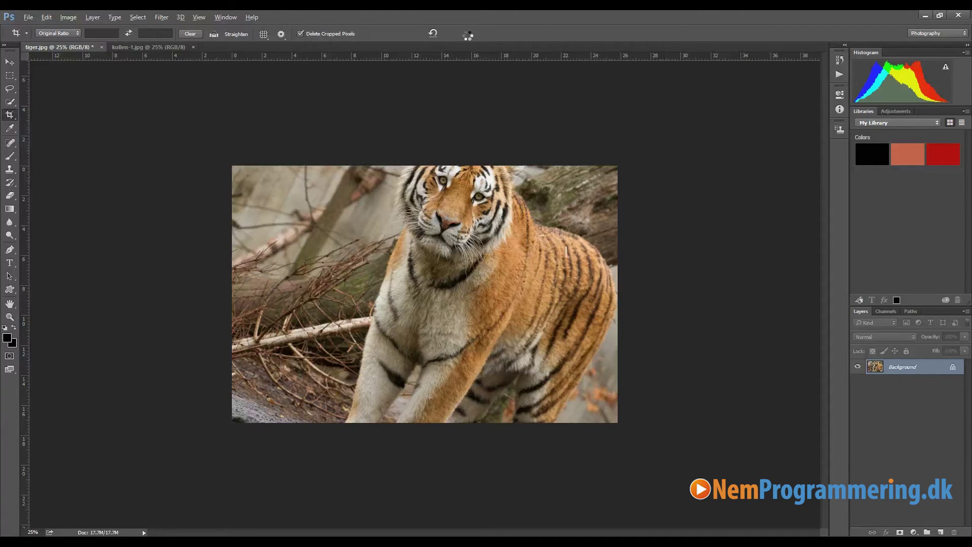
pyautogui.hotkey('ctrl', 'z')
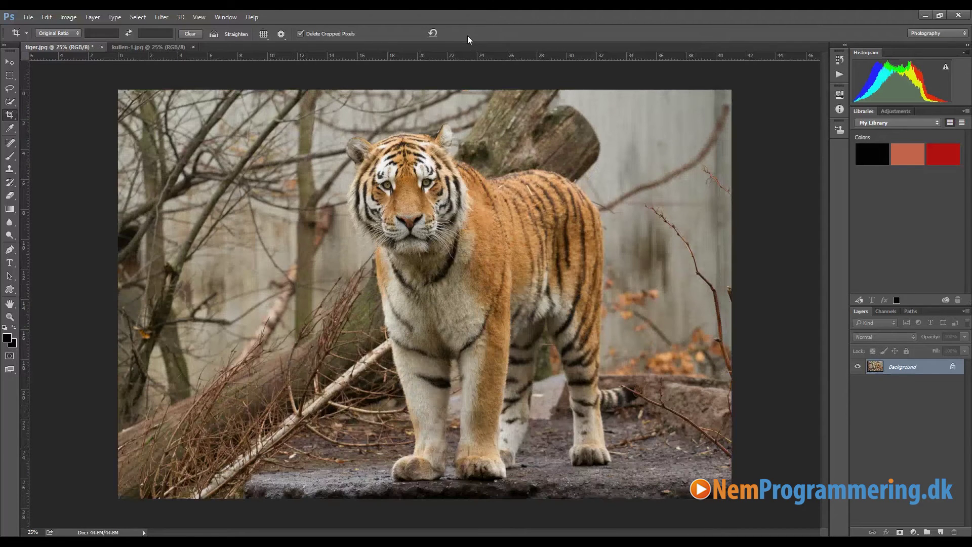
# Step: Show the crop box around the full uncropped tiger photo and zoom in
pyautogui.click(542, 76)
pyautogui.hotkey('ctrl', '+')
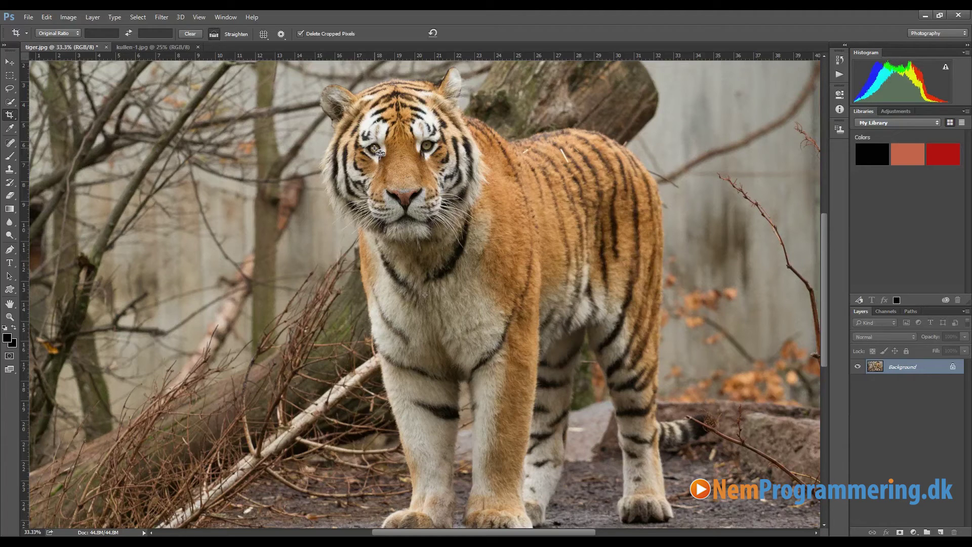
# Step: Rotate the crop along the tiger's eye line to level it, and commit the crop
pyautogui.moveTo(374, 149); pyautogui.dragTo(427, 146)
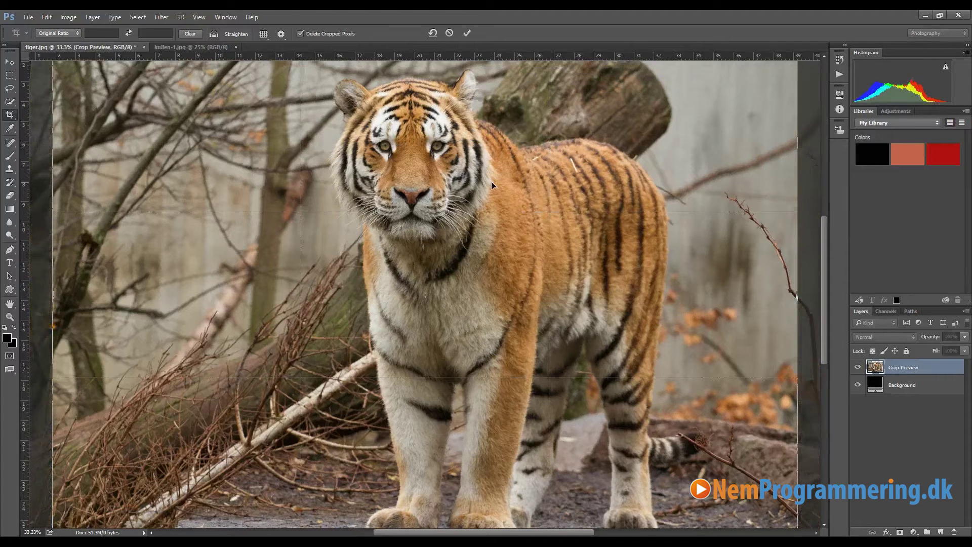
pyautogui.hotkey('ctrl', '-')
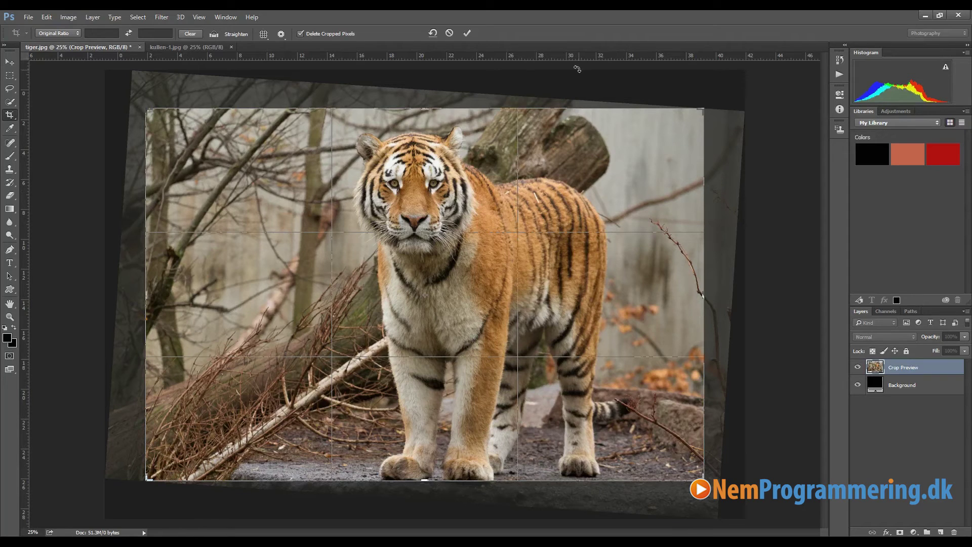
pyautogui.click(467, 34)
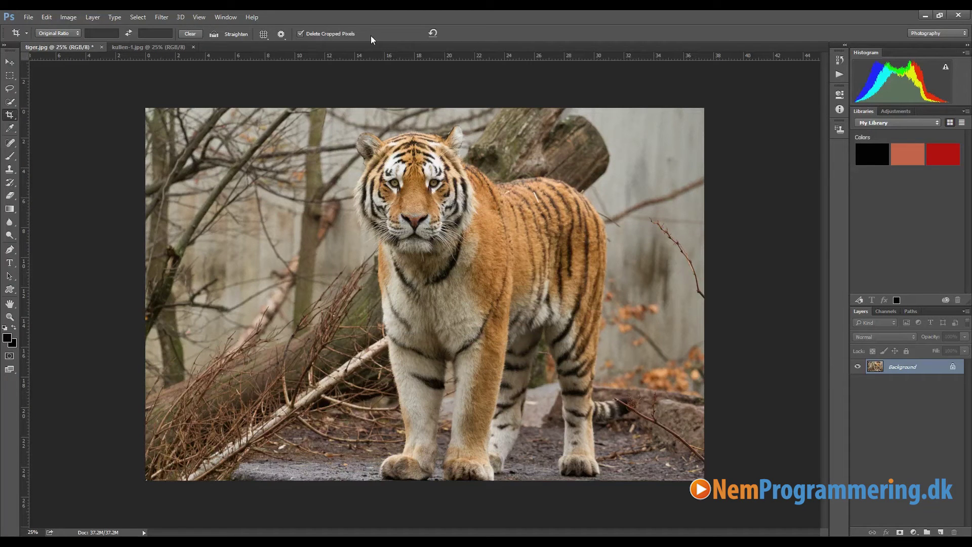
# Step: Open the Image menu to reach the automatic corrections
pyautogui.click(69, 17)
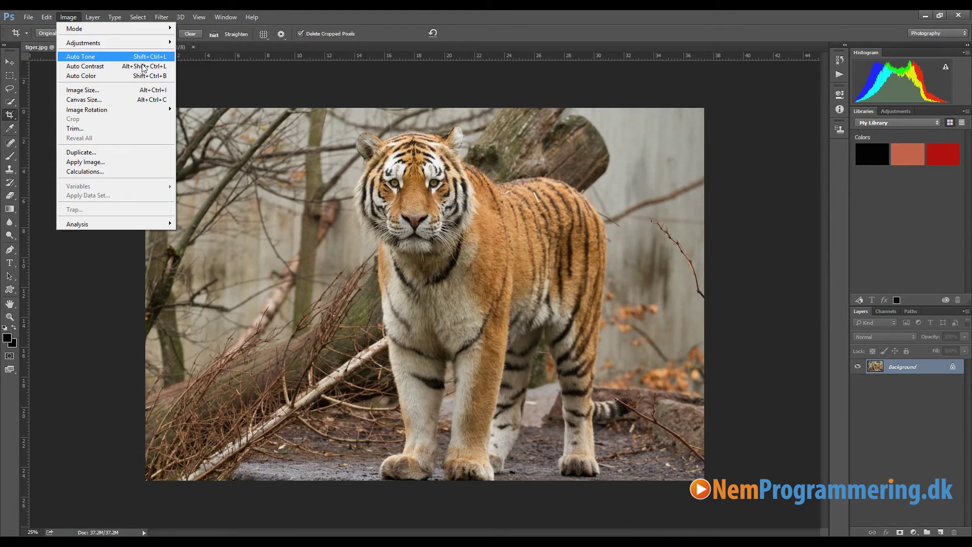
# Step: Apply Auto Tone to the tiger photo, undo it, and reopen the Image menu
pyautogui.click(84, 57)
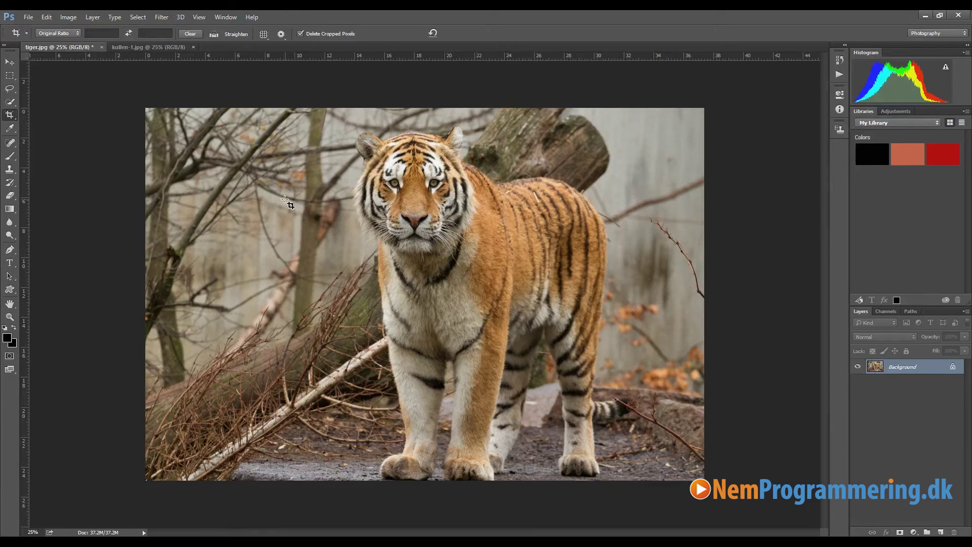
pyautogui.click(71, 18)
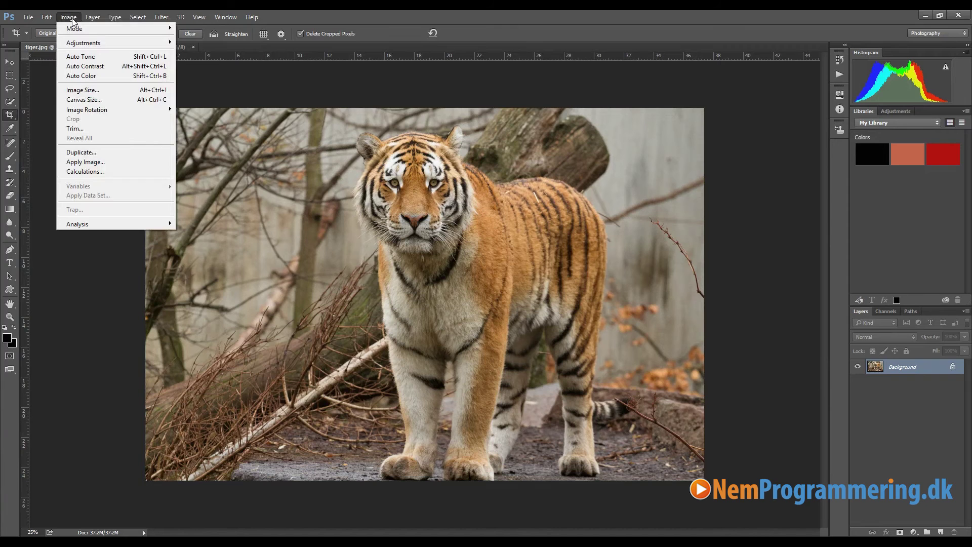
pyautogui.click(87, 58)
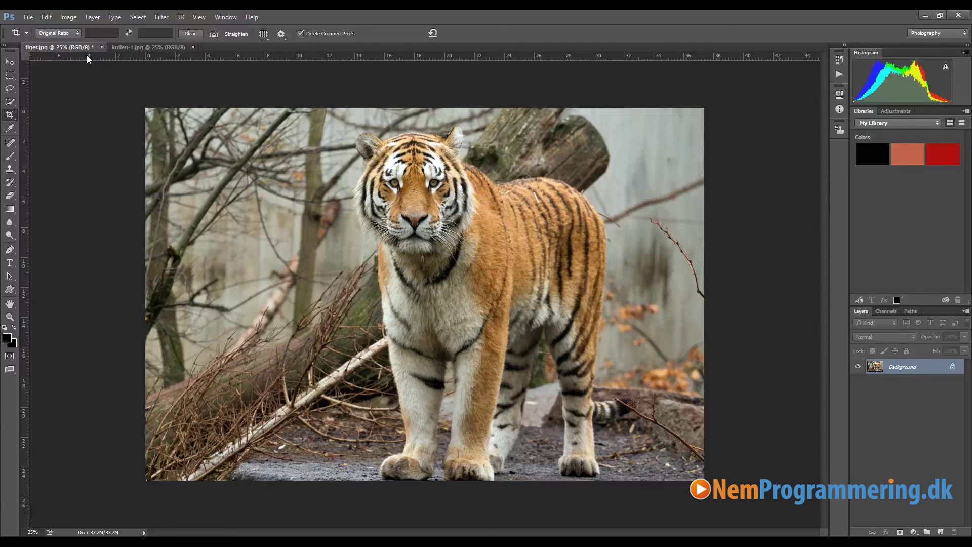
pyautogui.hotkey('ctrl', 'z')
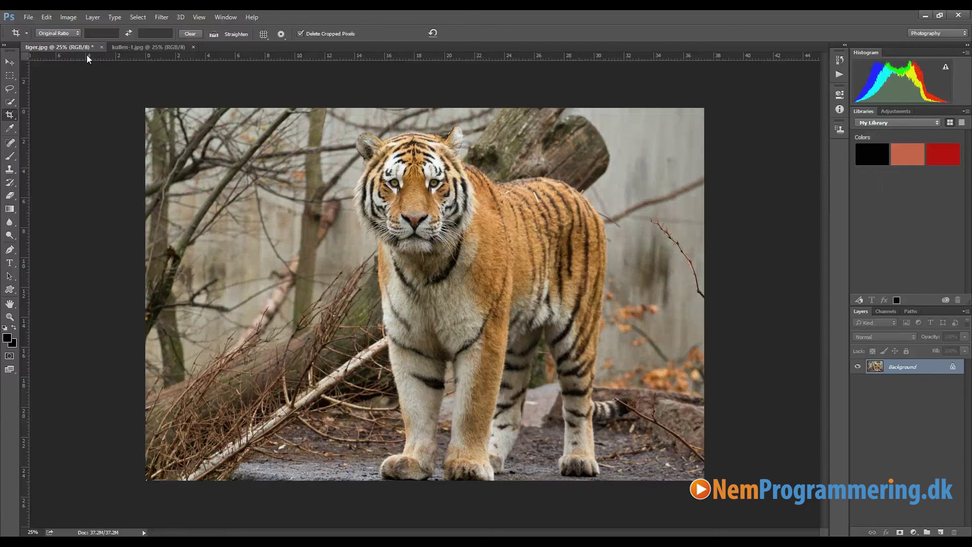
pyautogui.click(71, 18)
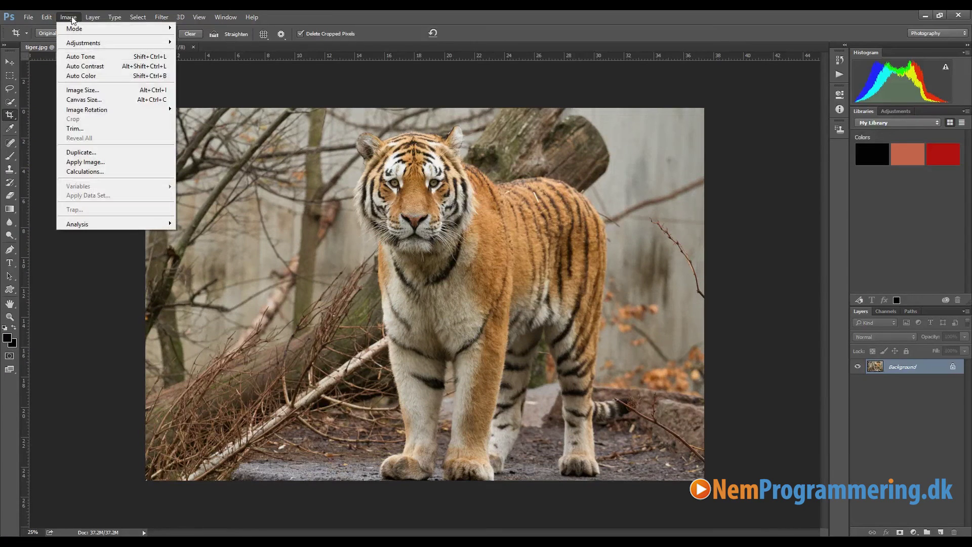
# Step: Apply Auto Contrast to the tiger photo twice, then reopen the Image menu
pyautogui.click(76, 66)
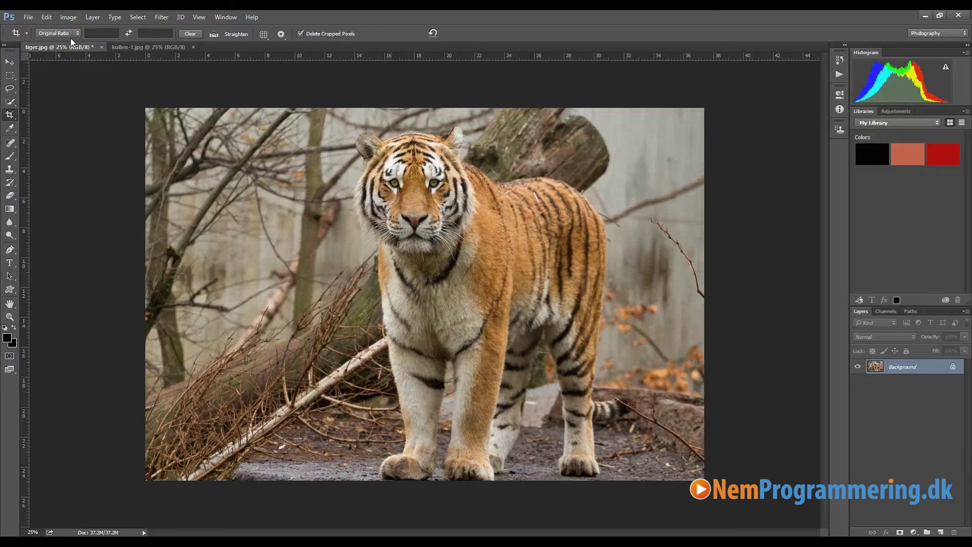
pyautogui.click(69, 19)
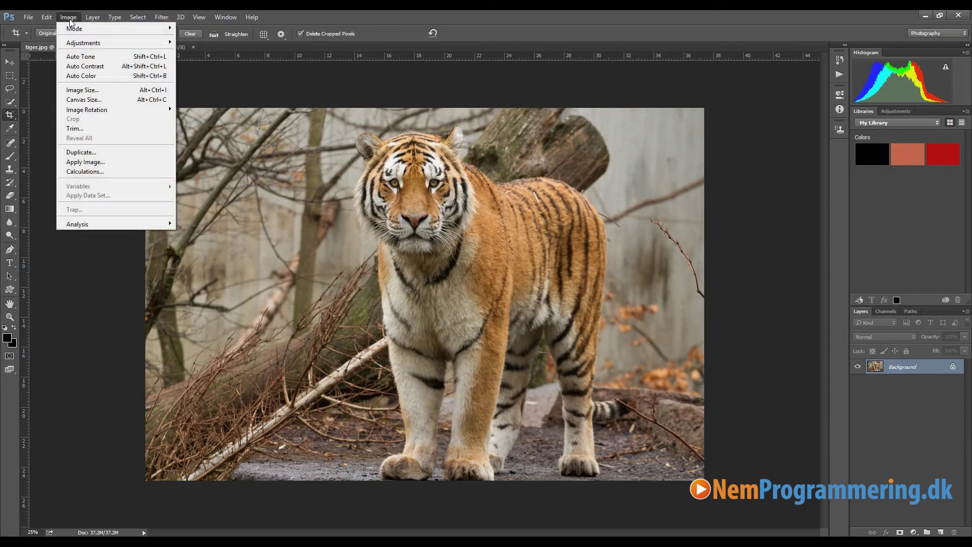
pyautogui.click(78, 67)
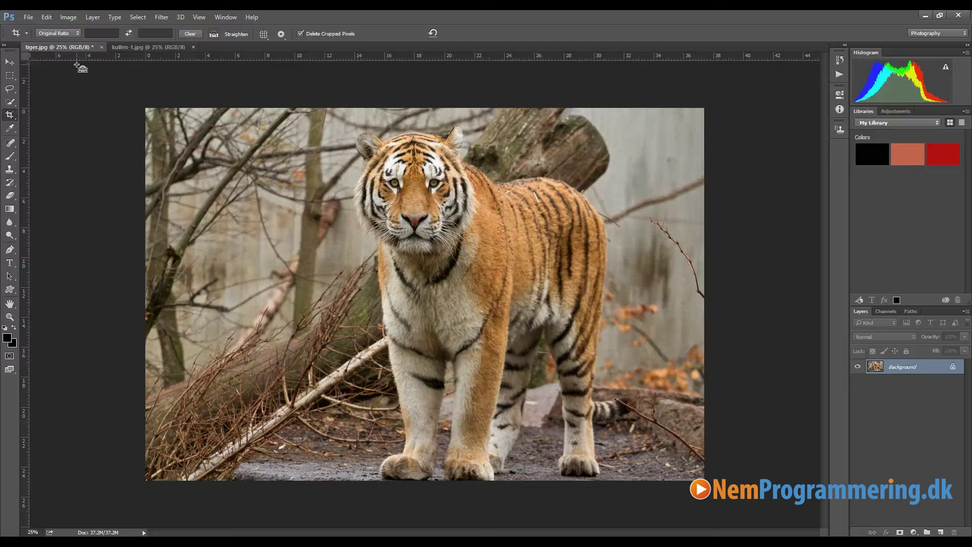
pyautogui.click(72, 21)
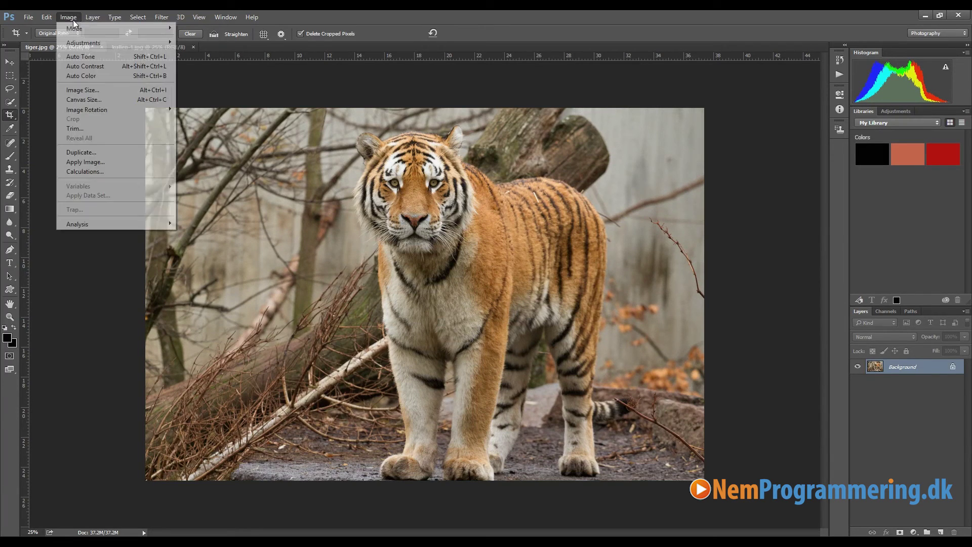
# Step: Apply Auto Color to tiger.jpg twice, shifting it toward cooler, more neutral tones
pyautogui.click(81, 76)
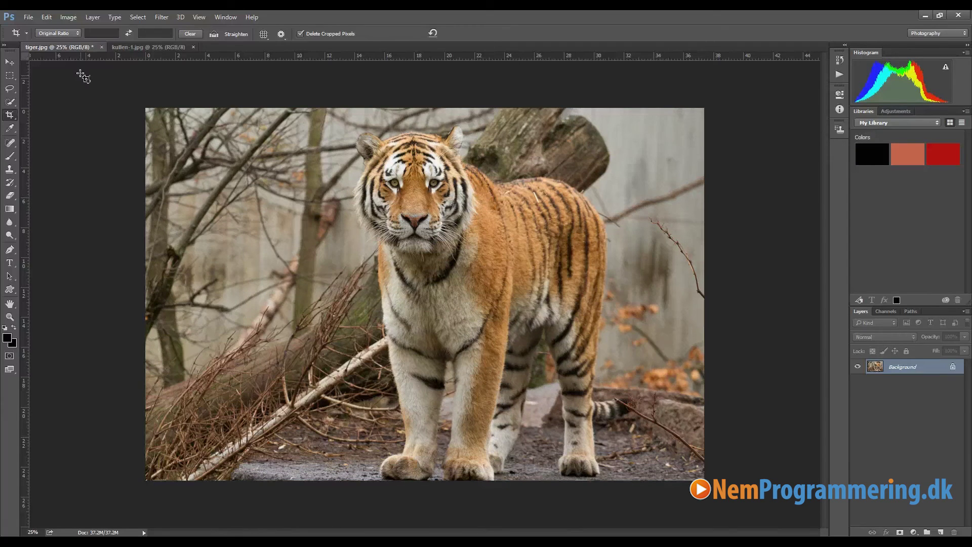
pyautogui.click(70, 18)
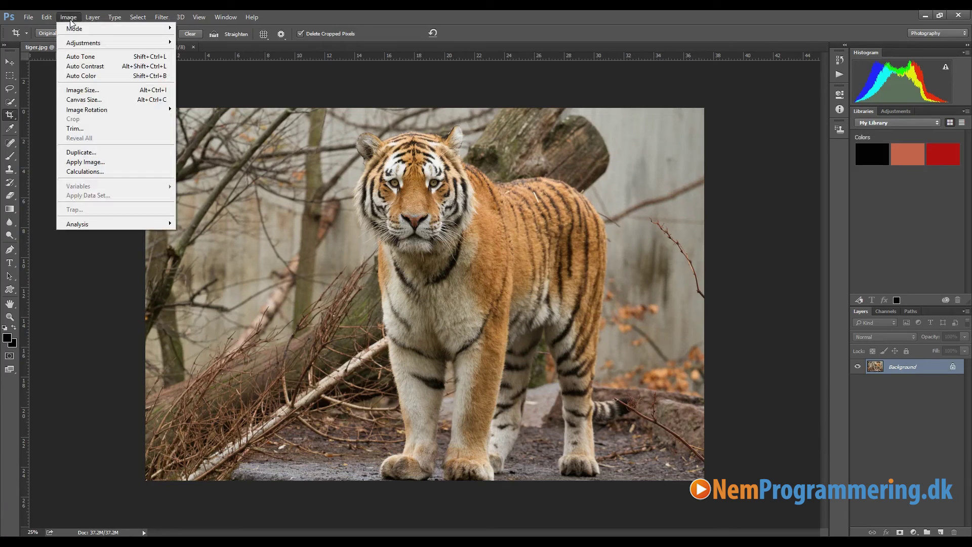
pyautogui.click(76, 75)
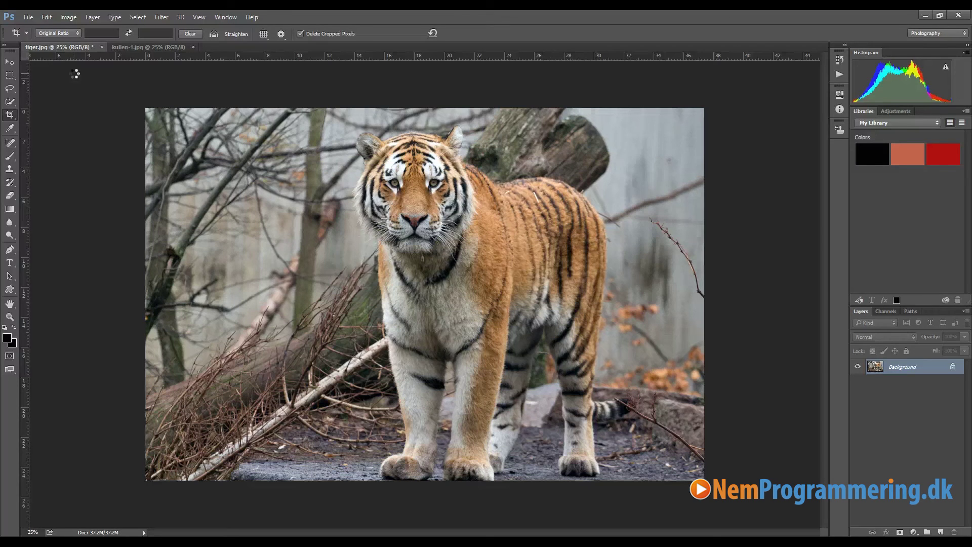
# Step: Run Image > Auto Contrast and then Image > Auto Tone on tiger.jpg
pyautogui.click(70, 19)
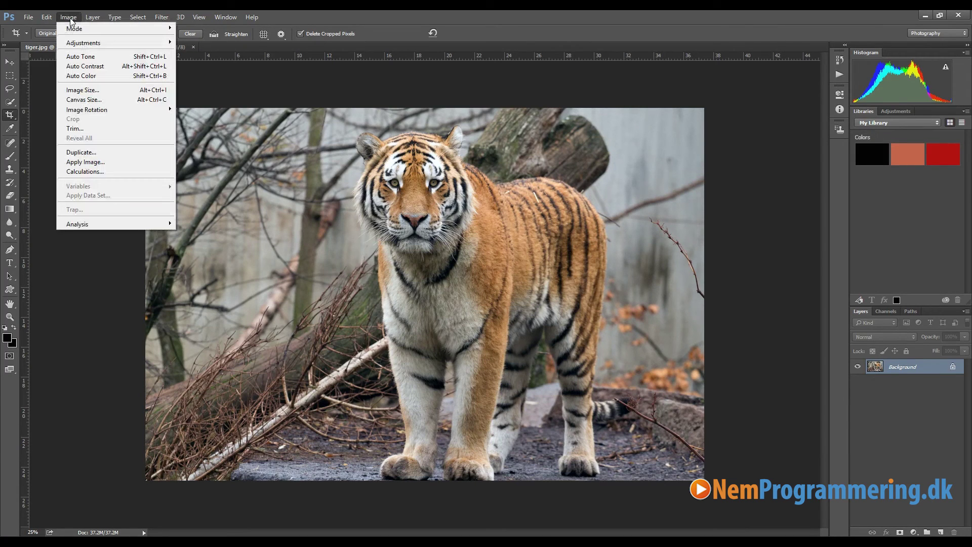
pyautogui.click(75, 66)
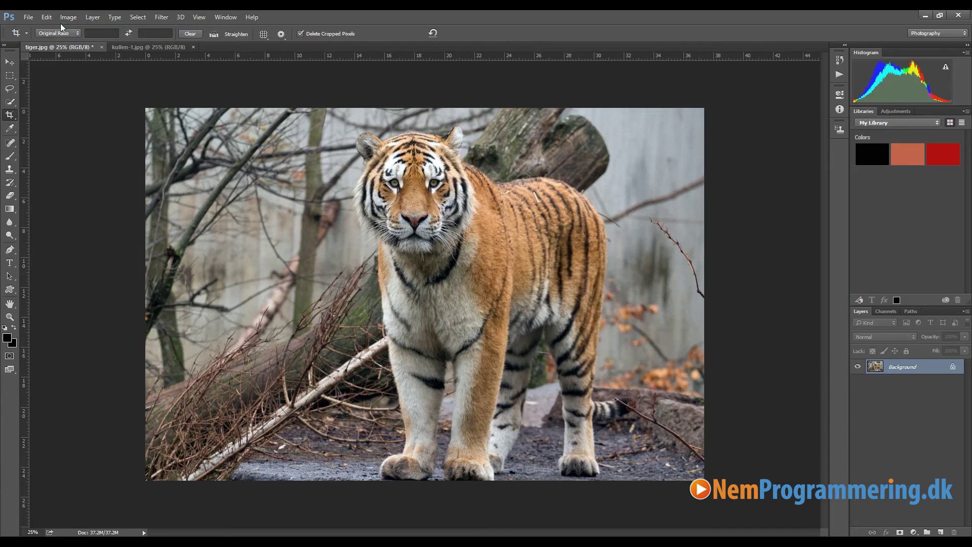
pyautogui.click(48, 20)
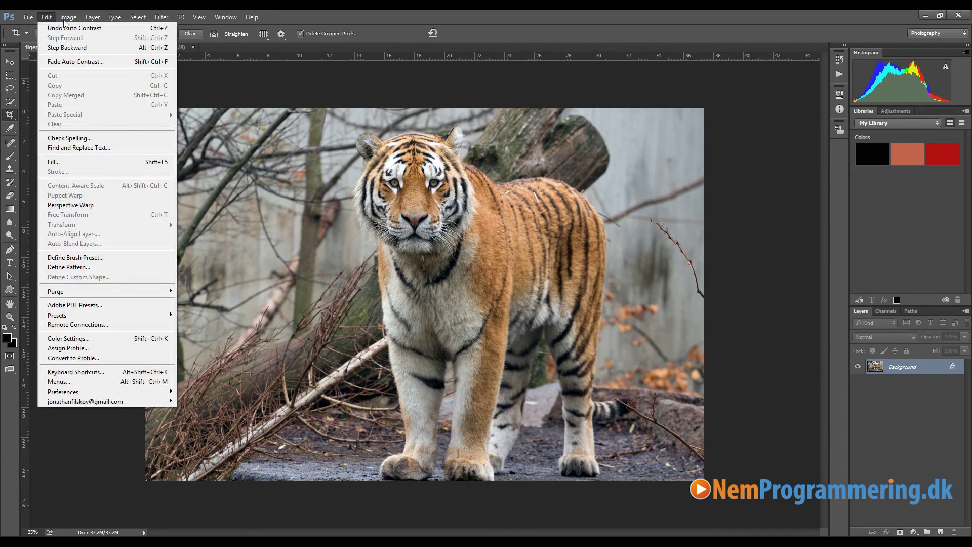
pyautogui.moveTo(64, 24)
pyautogui.click(76, 56)
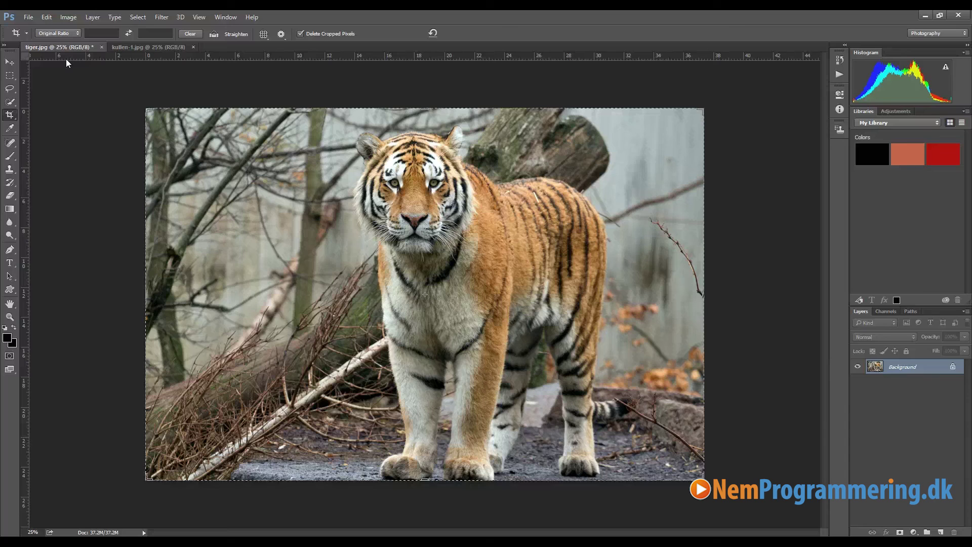
pyautogui.click(119, 47)
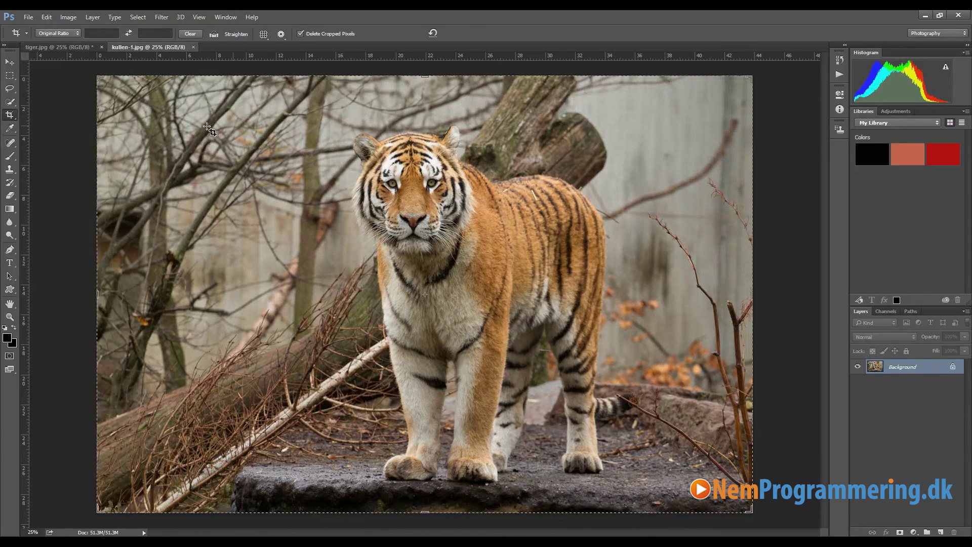
pyautogui.click(86, 46)
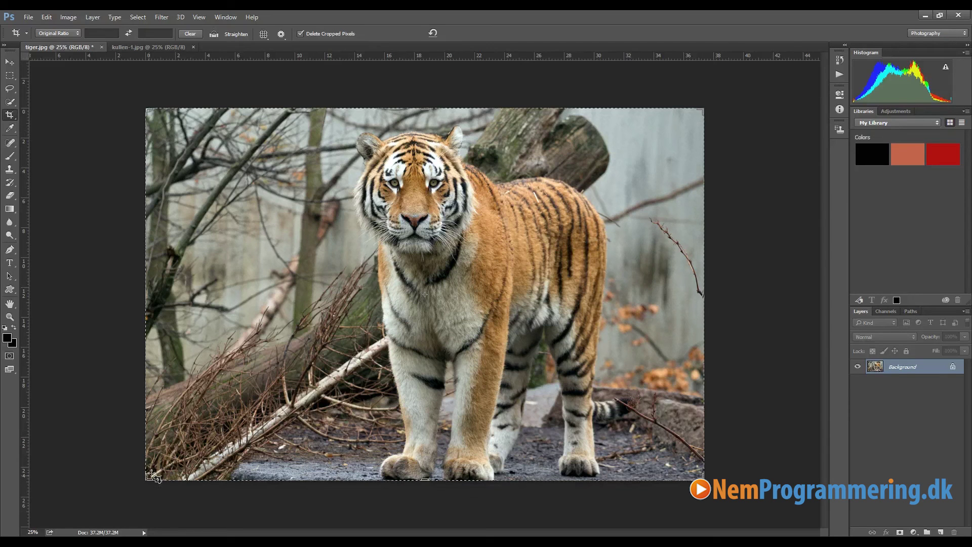
# Step: Shape the crop into a tight portrait frame with the tiger's face centred
pyautogui.moveTo(151, 476)
pyautogui.mouseDown()
pyautogui.moveTo(167, 456)
pyautogui.moveTo(151, 473)
pyautogui.mouseUp()
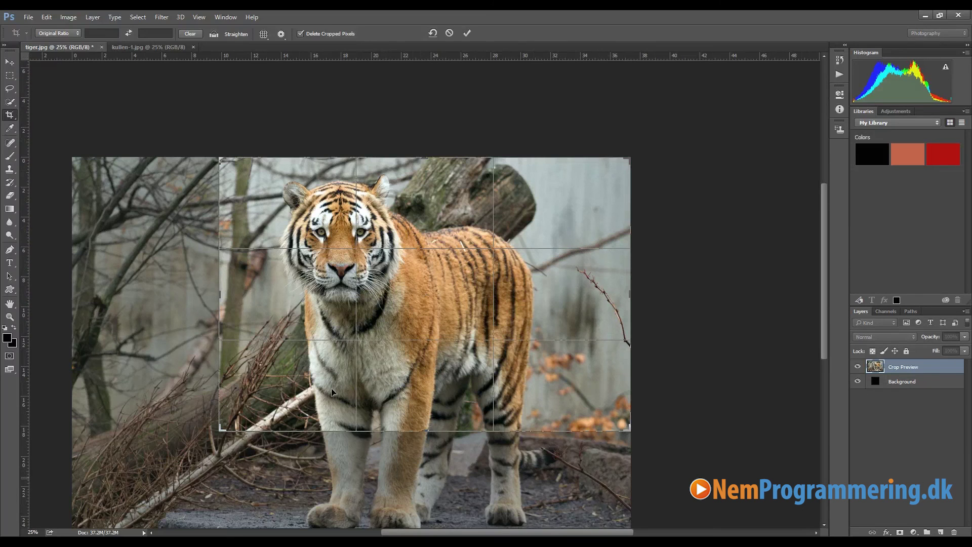
pyautogui.moveTo(629, 159); pyautogui.dragTo(628, 159)
pyautogui.press('x')
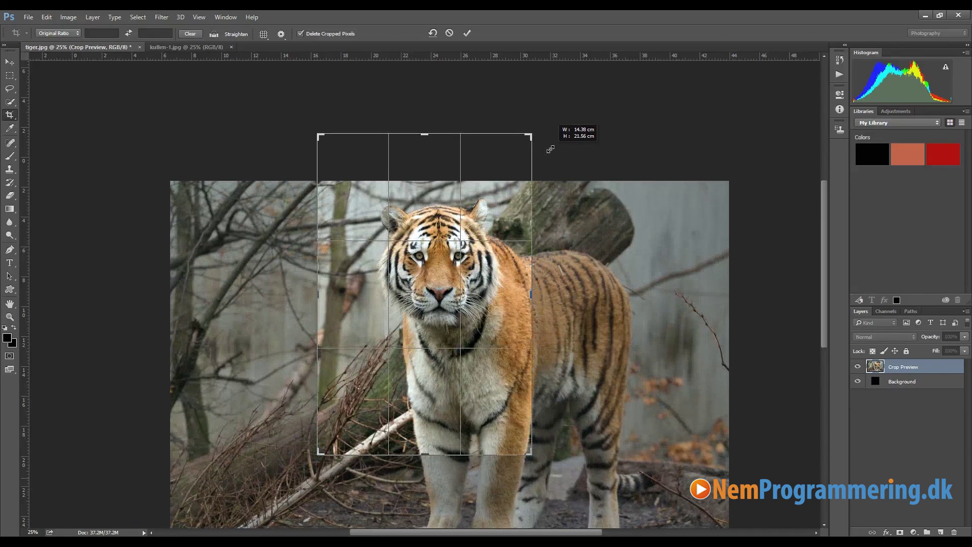
pyautogui.moveTo(550, 149); pyautogui.dragTo(515, 184)
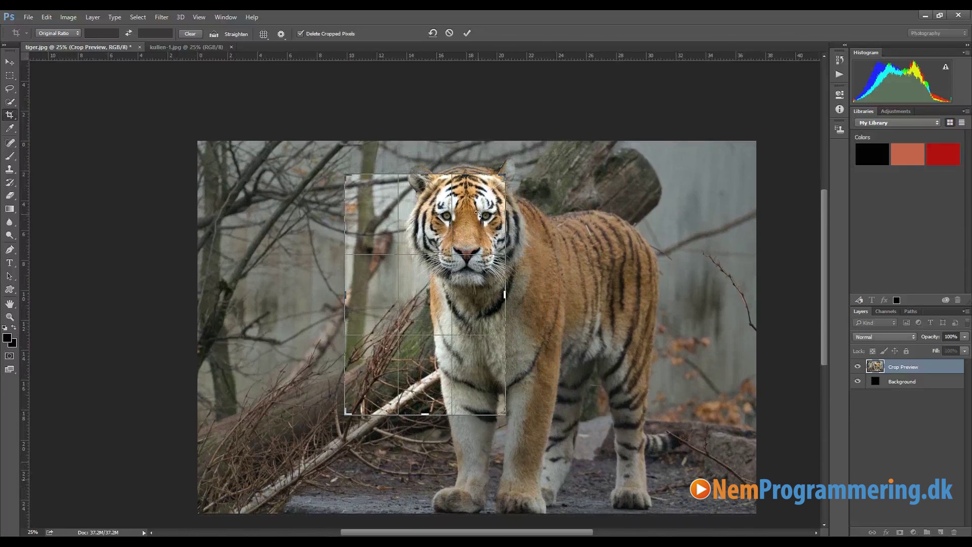
pyautogui.moveTo(464, 222)
pyautogui.mouseDown()
pyautogui.moveTo(443, 242)
pyautogui.moveTo(461, 226)
pyautogui.mouseUp()
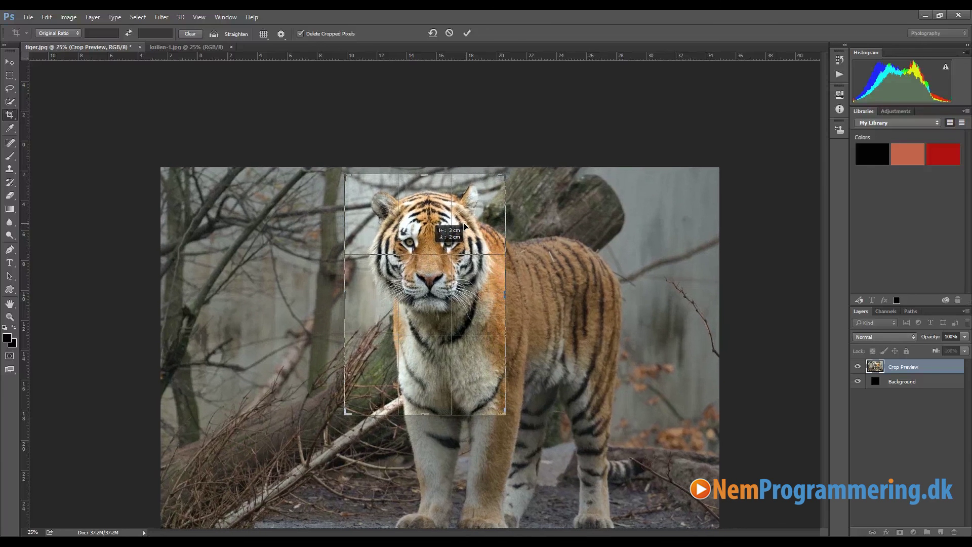
pyautogui.moveTo(340, 175); pyautogui.dragTo(363, 201)
pyautogui.moveTo(485, 379); pyautogui.dragTo(474, 367)
pyautogui.moveTo(436, 269); pyautogui.dragTo(436, 334)
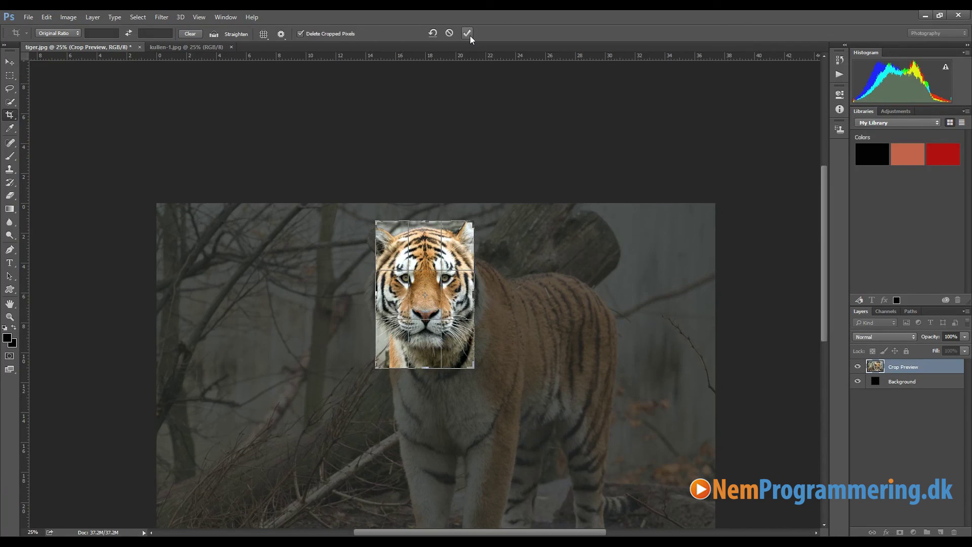
# Step: Commit the crop to the tiger's face and zoom in twice on the close-up
pyautogui.click(467, 33)
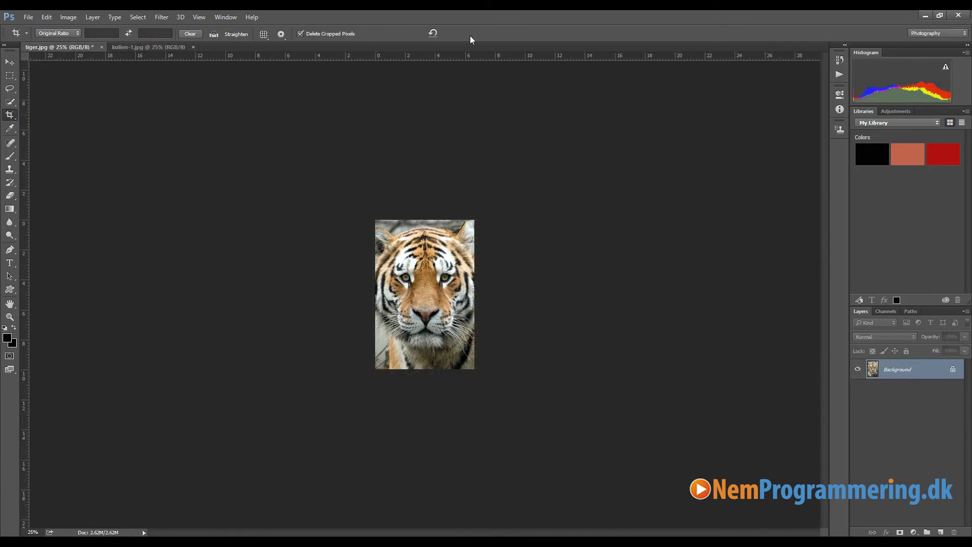
pyautogui.hotkey('ctrl', '+')
pyautogui.hotkey('ctrl', '+')
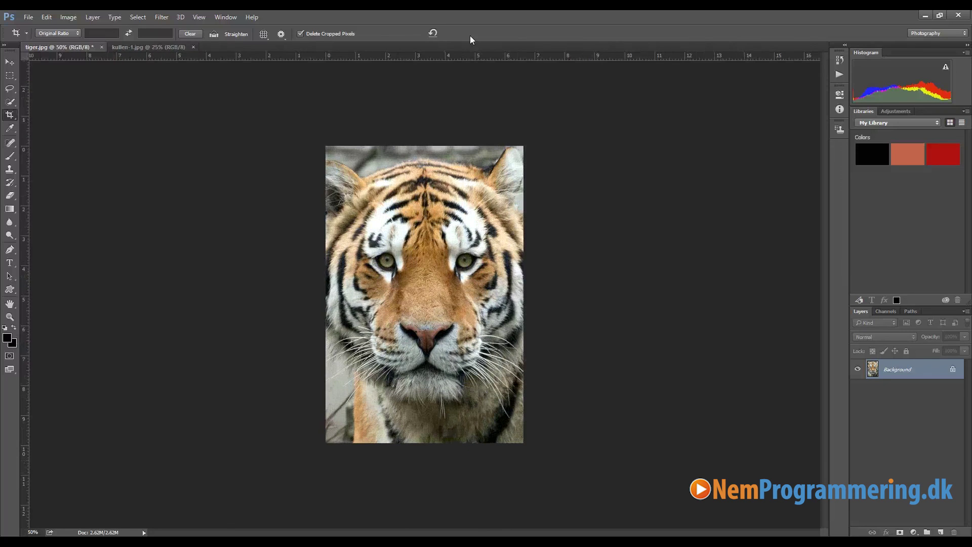
pyautogui.hotkey('ctrl', '+')
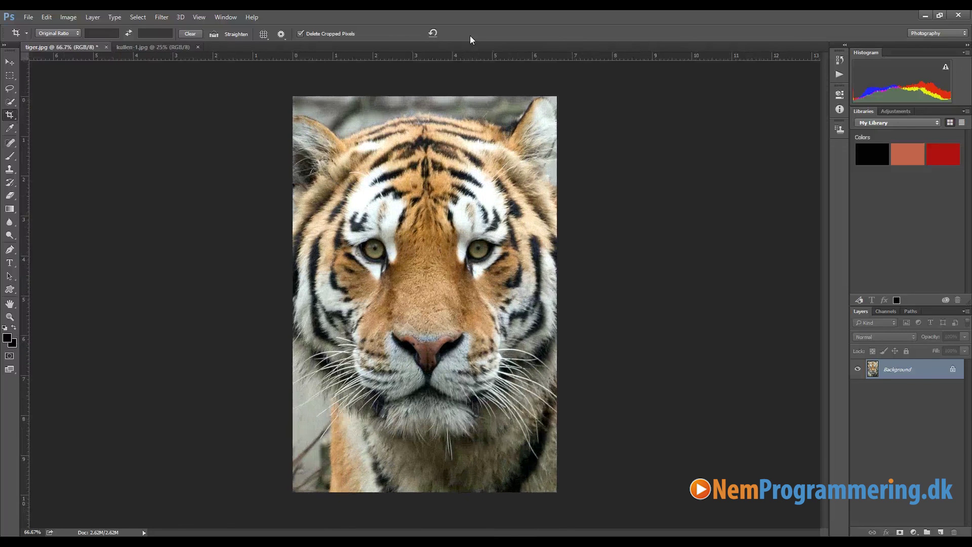